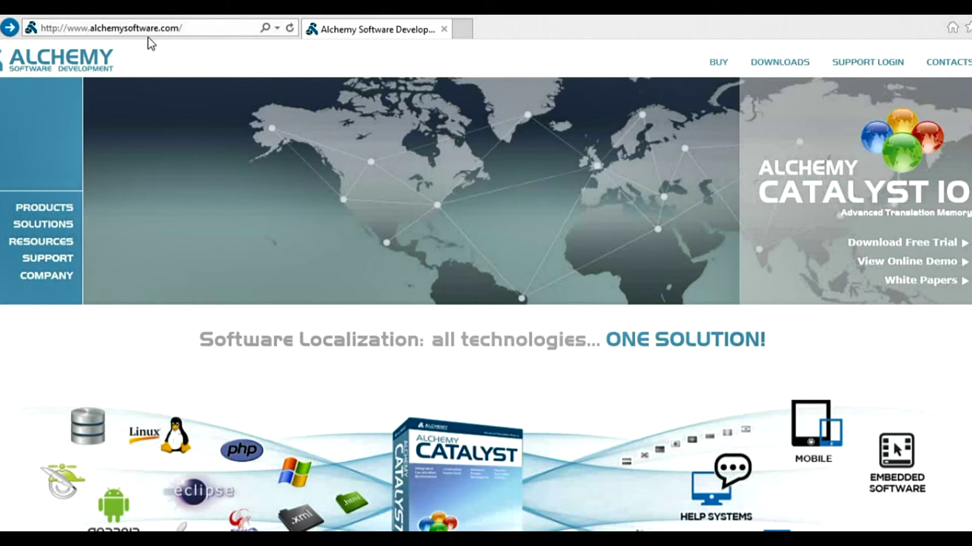
# Step: Go from the Alchemy site's Downloads page to the CATALYST Translator/Lite product page
pyautogui.click(202, 30)
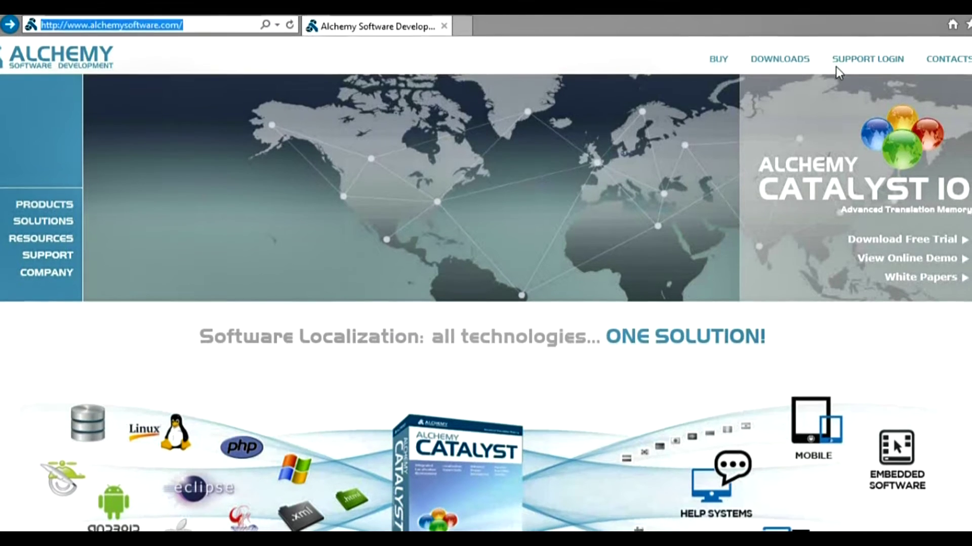
pyautogui.click(780, 61)
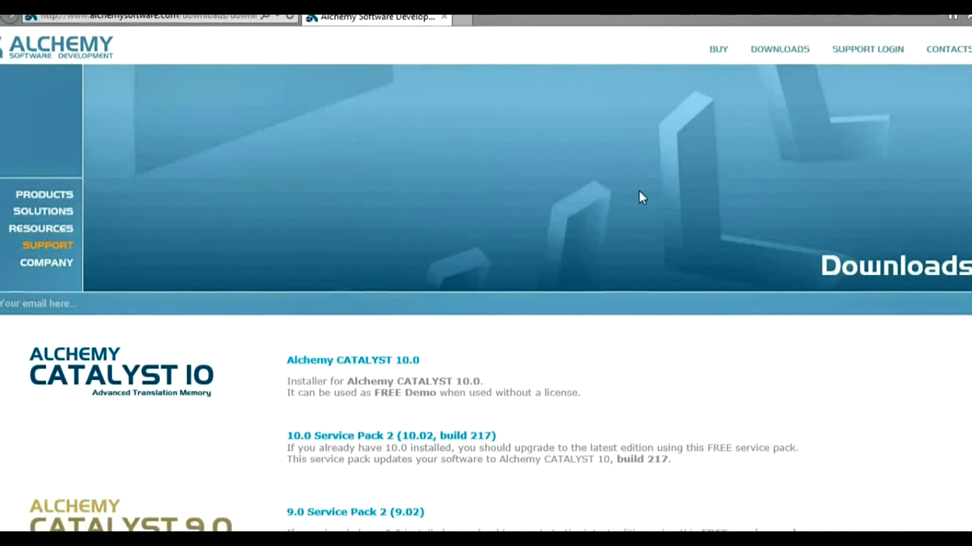
pyautogui.scroll(-2, 642, 199)
pyautogui.scroll(-2, 645, 213)
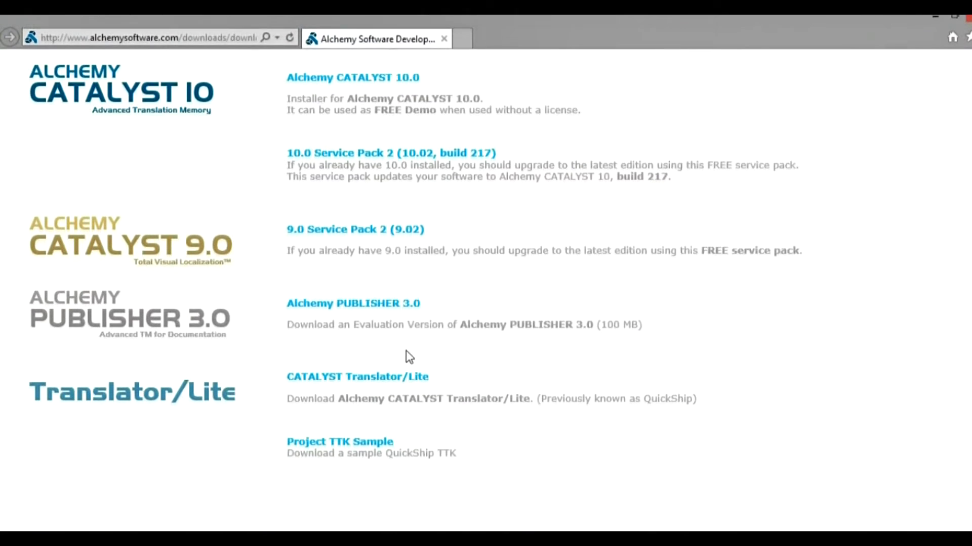
pyautogui.click(378, 375)
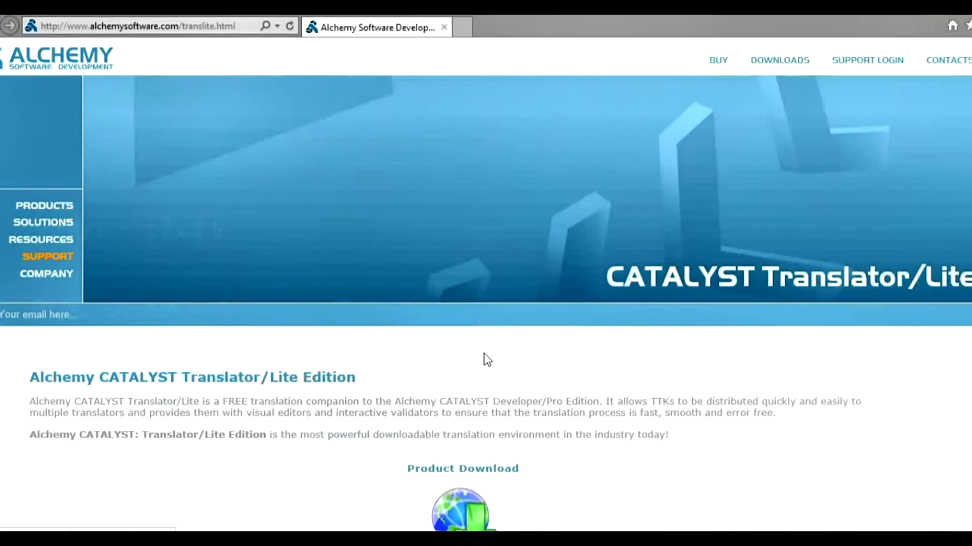
pyautogui.scroll(-2, 494, 357)
pyautogui.scroll(-2, 532, 365)
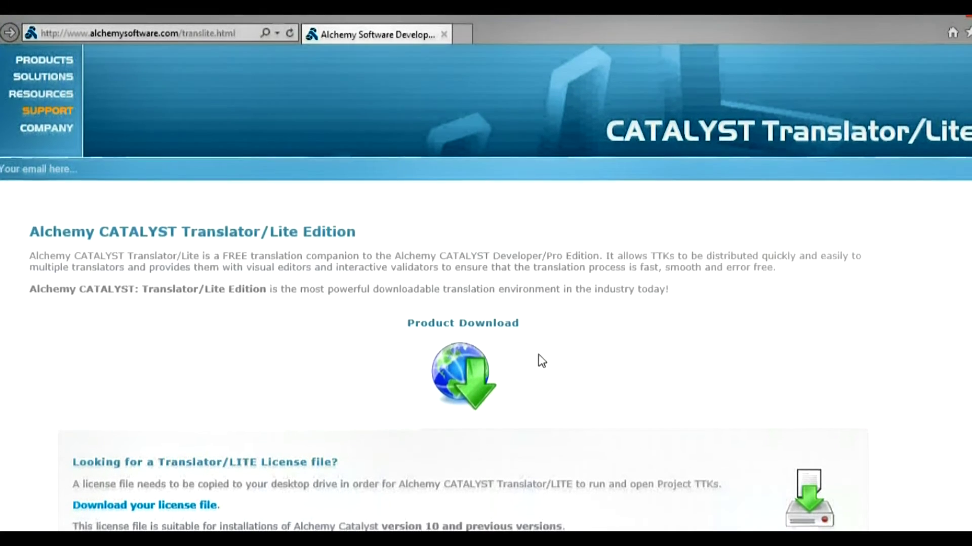
# Step: Request the Translator/Lite download and submit a corrected email address to unlock it
pyautogui.click(469, 364)
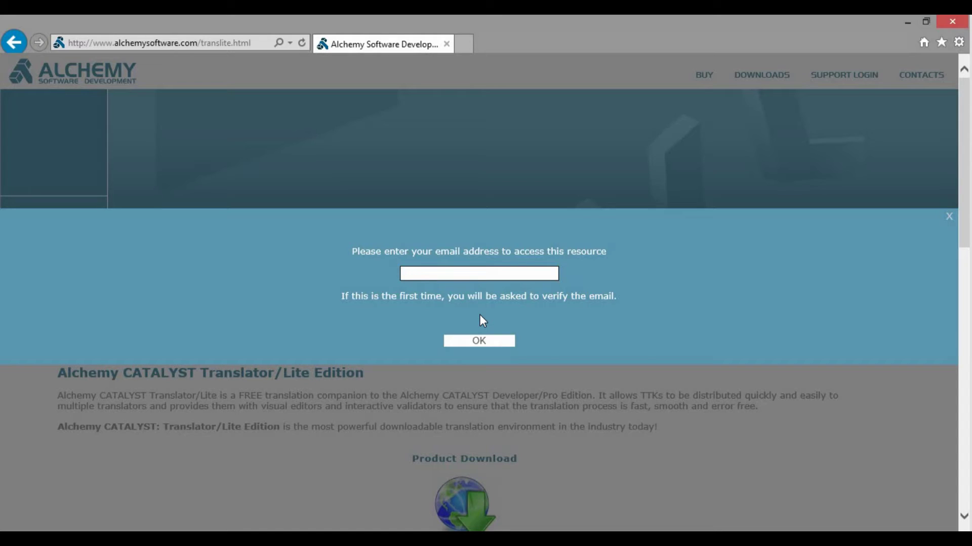
pyautogui.write('email@')
pyautogui.write('a')
pyautogui.press('BackSpace')
pyautogui.write('email')
pyautogui.write('.com')
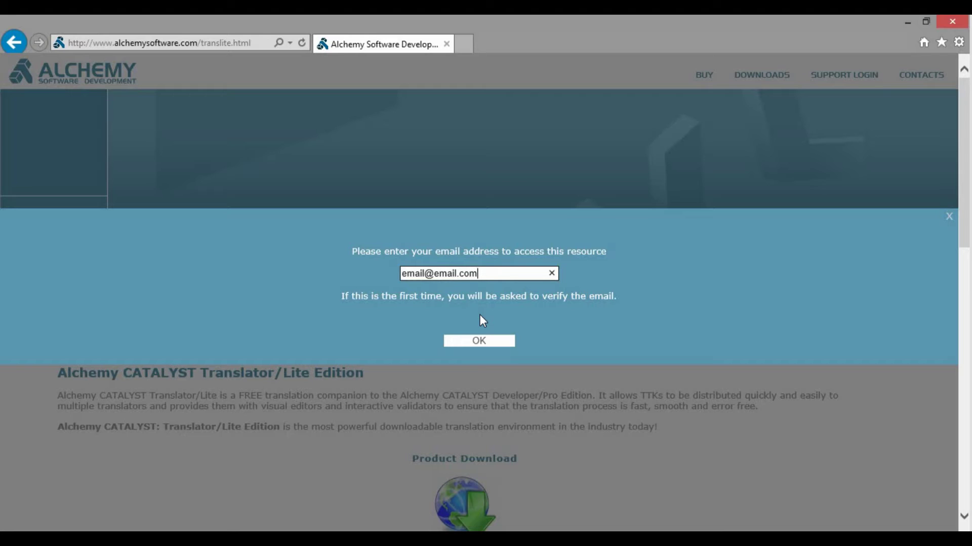
pyautogui.click(477, 343)
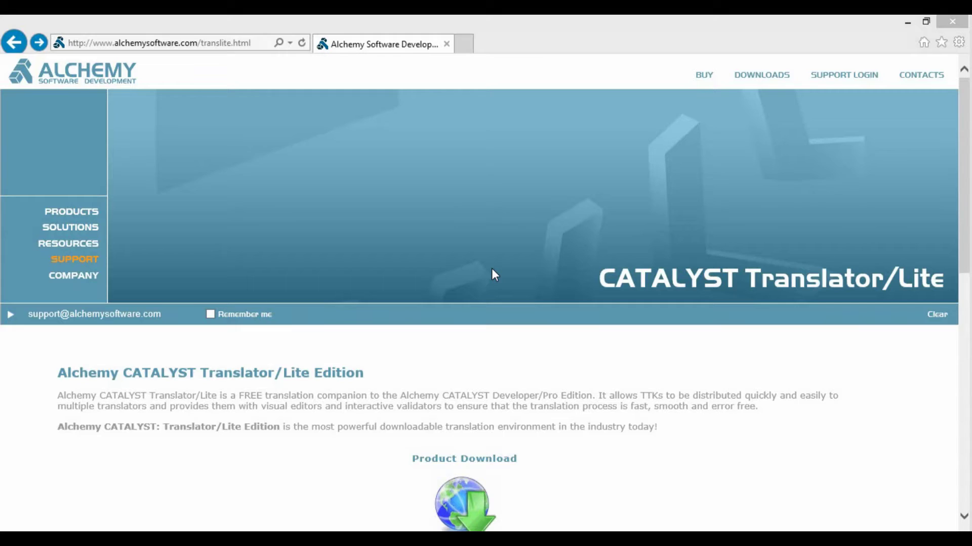
pyautogui.scroll(-2, 963, 177)
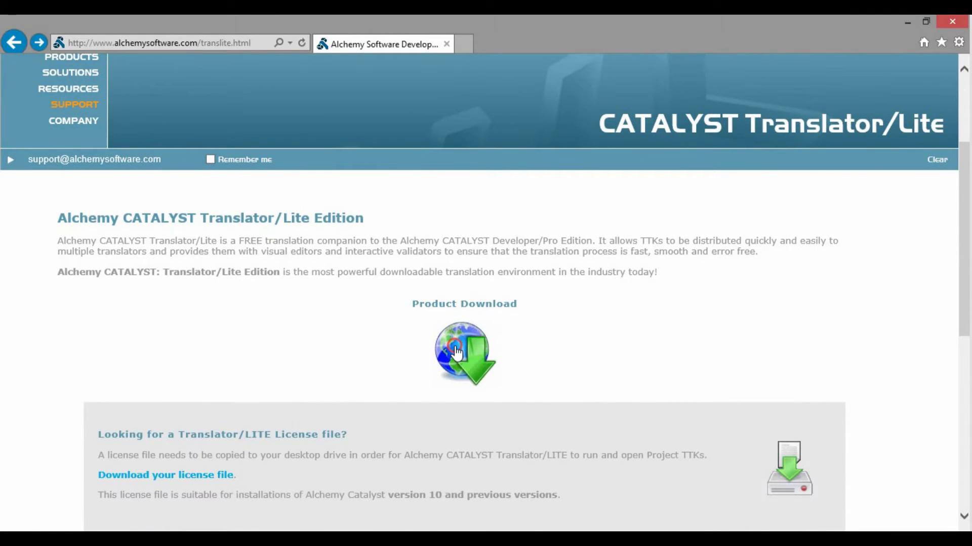
# Step: Download the Alchemy CATALYST 10 Translator/Lite installer and save it to the Desktop
pyautogui.click(449, 355)
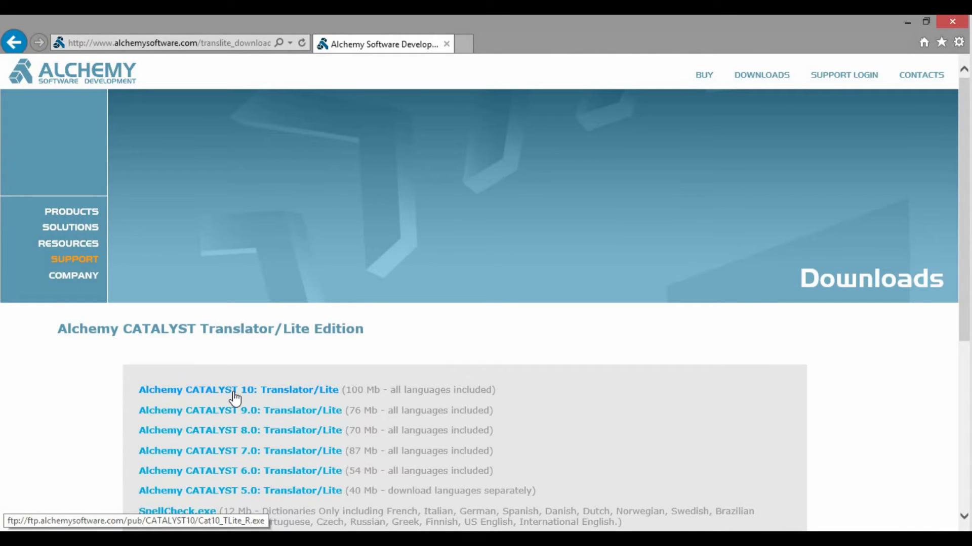
pyautogui.click(234, 395)
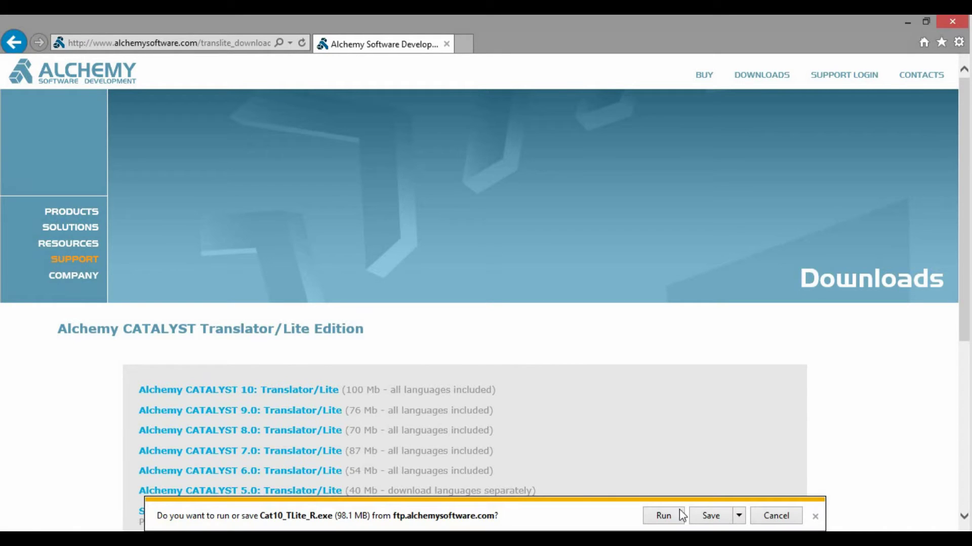
pyautogui.click(739, 516)
pyautogui.click(790, 499)
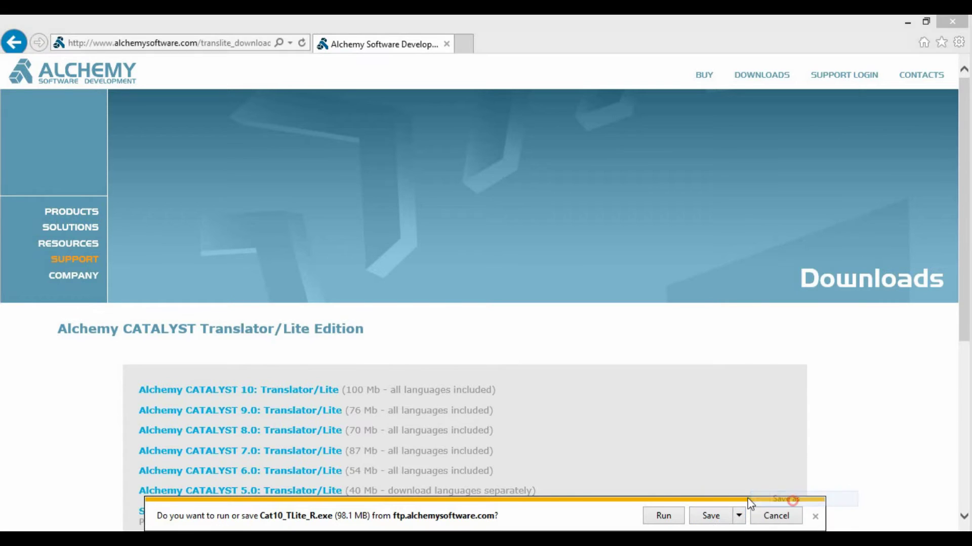
pyautogui.click(290, 199)
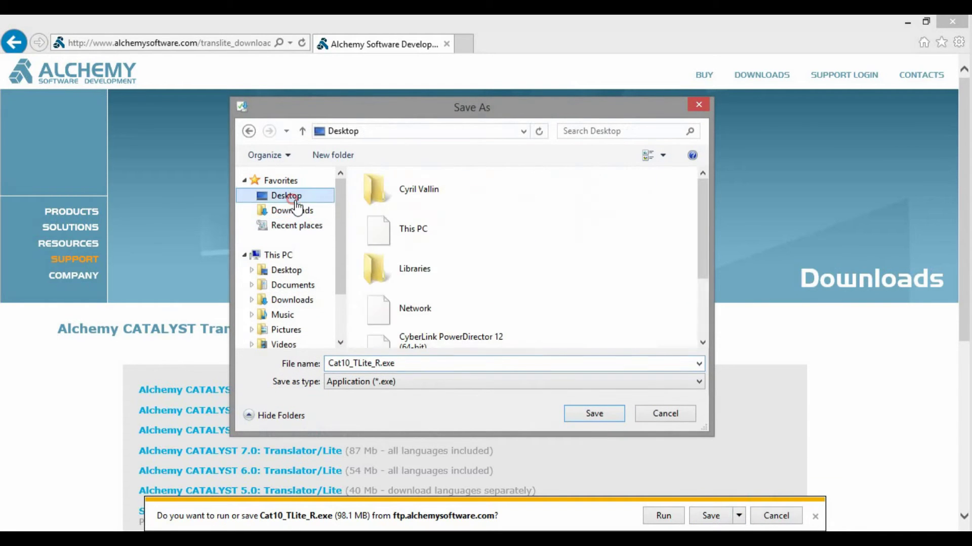
pyautogui.click(592, 415)
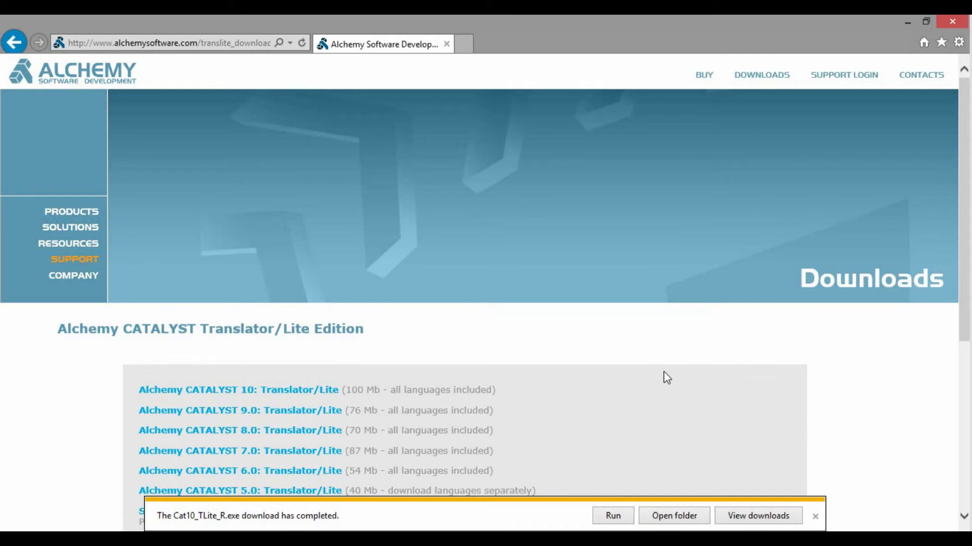
# Step: Run the installer and unzip its files into C:\Temp\Catalyst10_Installer, then close the extractor
pyautogui.click(614, 518)
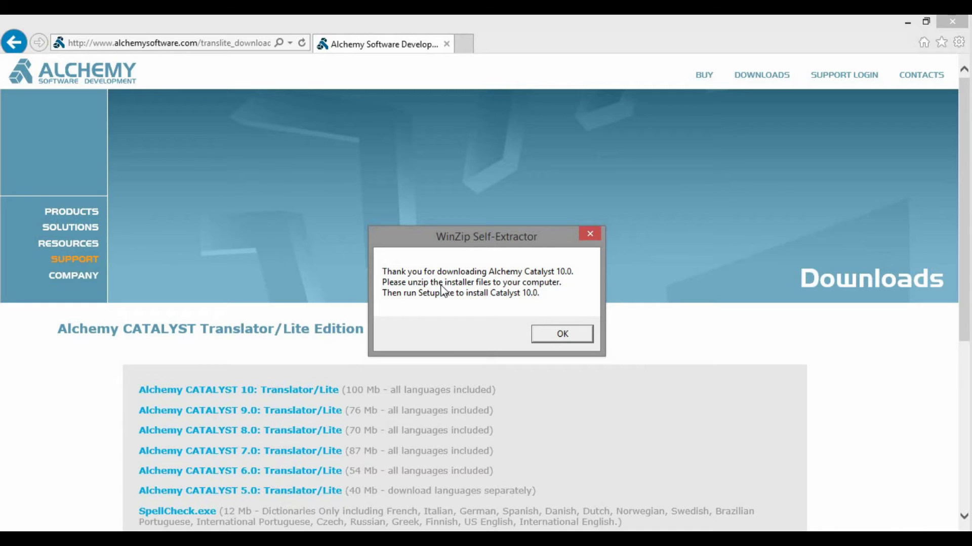
pyautogui.click(556, 335)
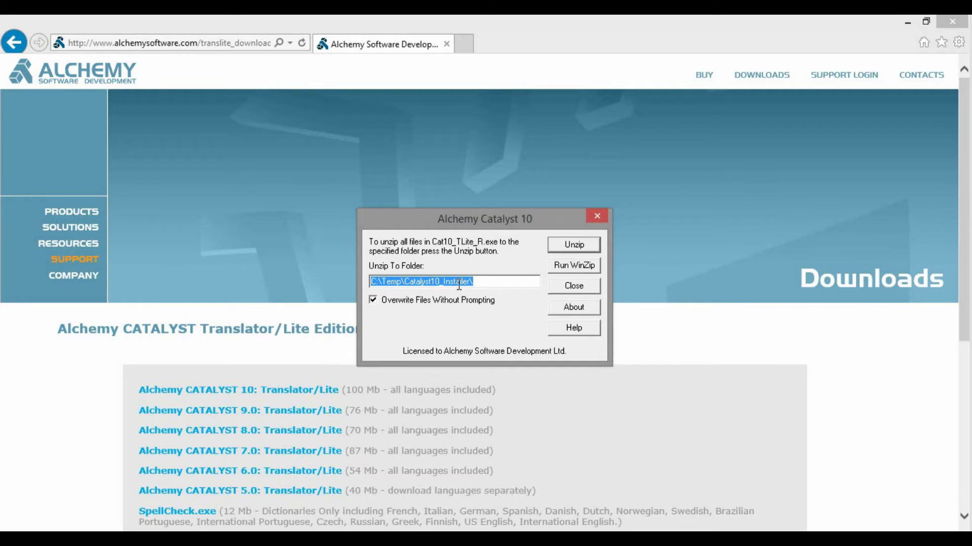
pyautogui.click(566, 251)
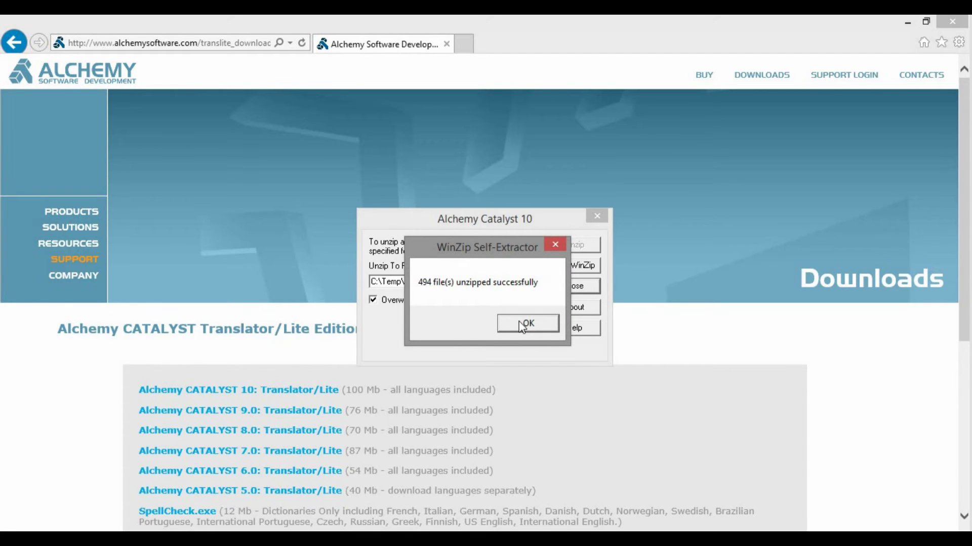
pyautogui.click(523, 323)
pyautogui.click(521, 323)
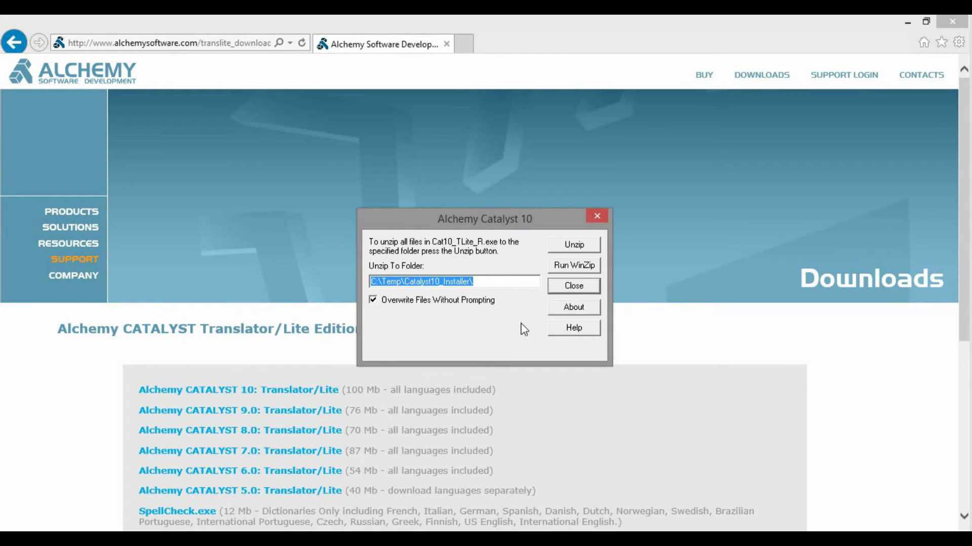
pyautogui.click(574, 292)
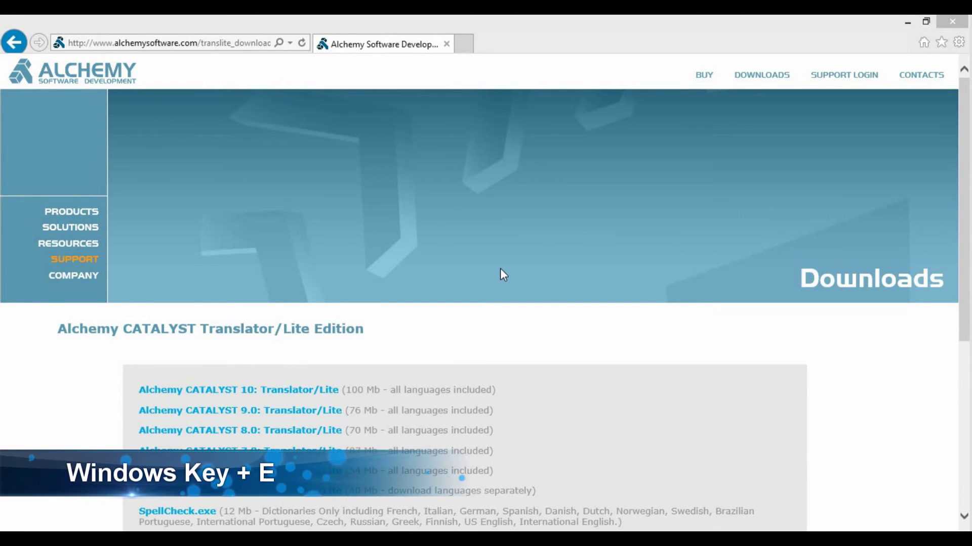
# Step: Browse File Explorer to C:\Temp\Catalyst10_Installer
pyautogui.press('super+e')
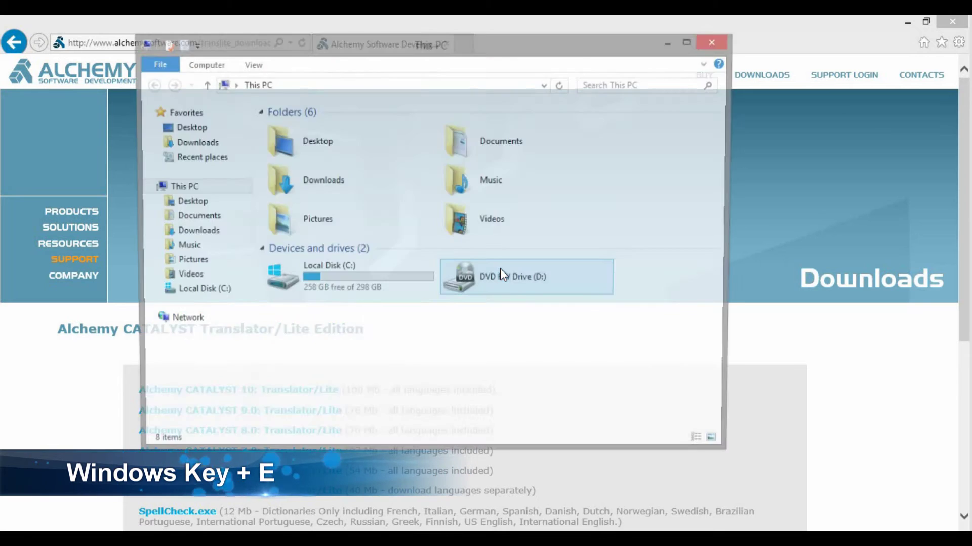
pyautogui.click(205, 300)
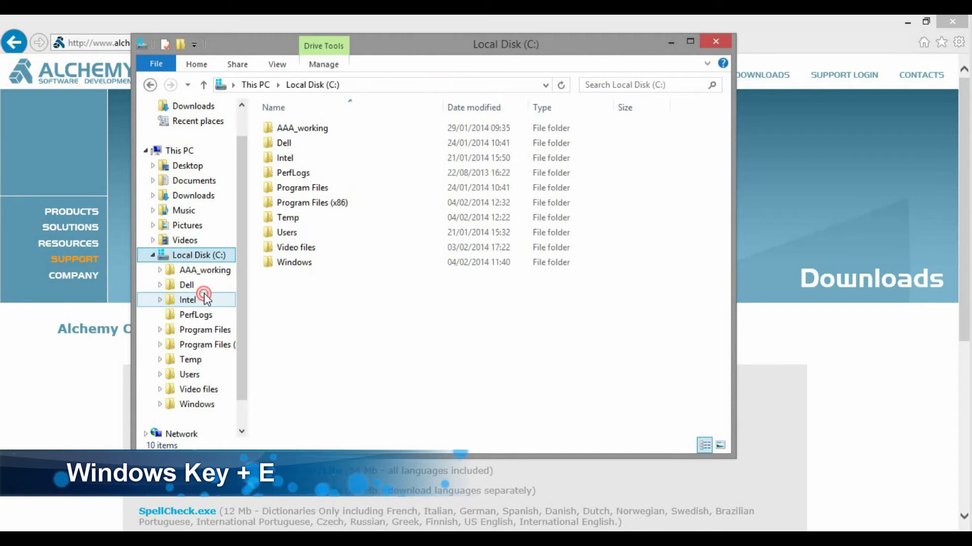
pyautogui.click(289, 219)
pyautogui.doubleClick(289, 219)
pyautogui.doubleClick(317, 129)
# Step: Launch setup.exe from the Catalyst10_Installer folder
pyautogui.click(292, 248)
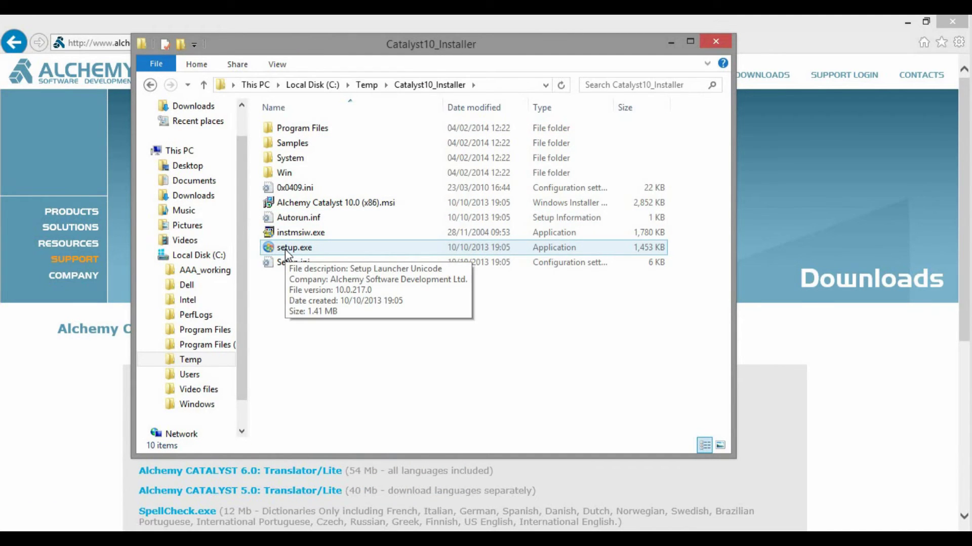
pyautogui.click(285, 249)
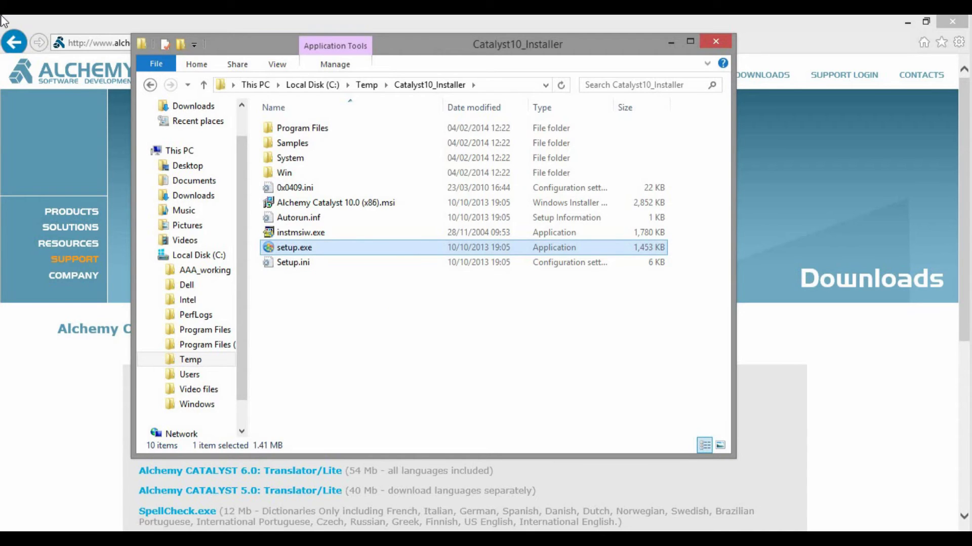
pyautogui.press('Return')
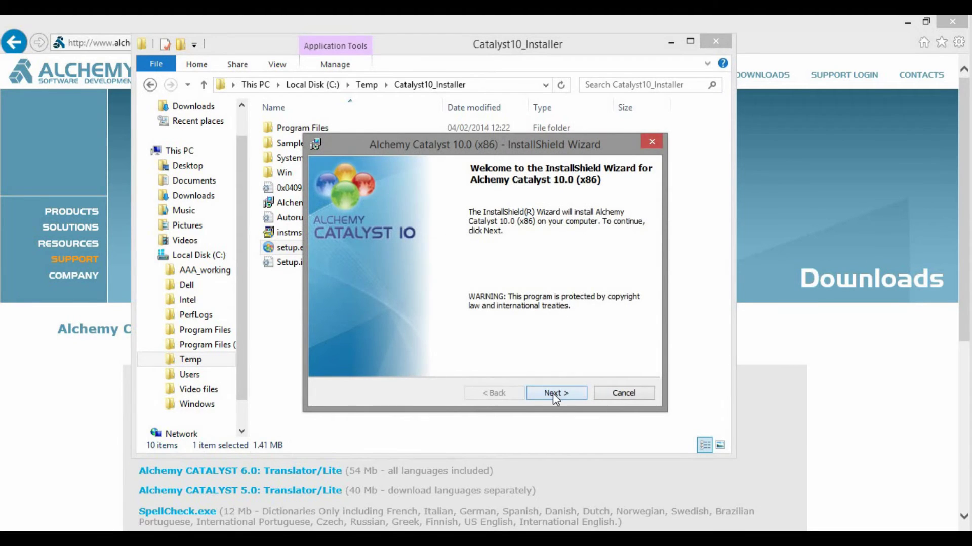
# Step: Accept the licence and install Alchemy Catalyst 10.0 into the default folder, finishing the wizard
pyautogui.click(553, 393)
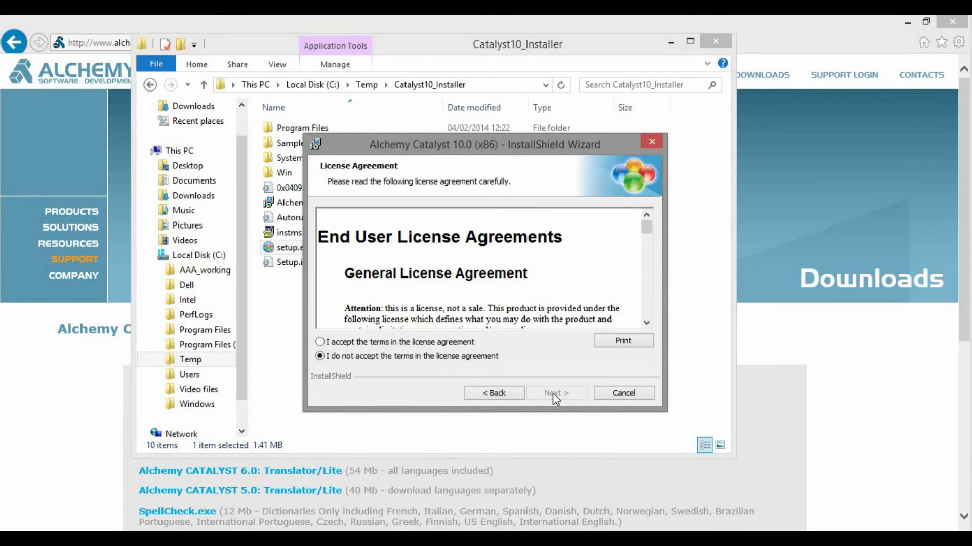
pyautogui.click(321, 342)
pyautogui.click(552, 395)
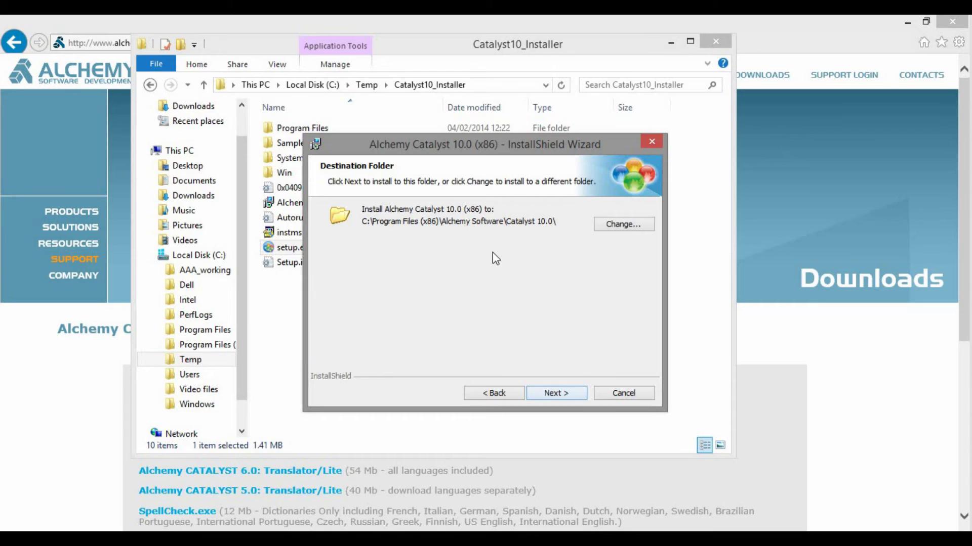
pyautogui.click(555, 392)
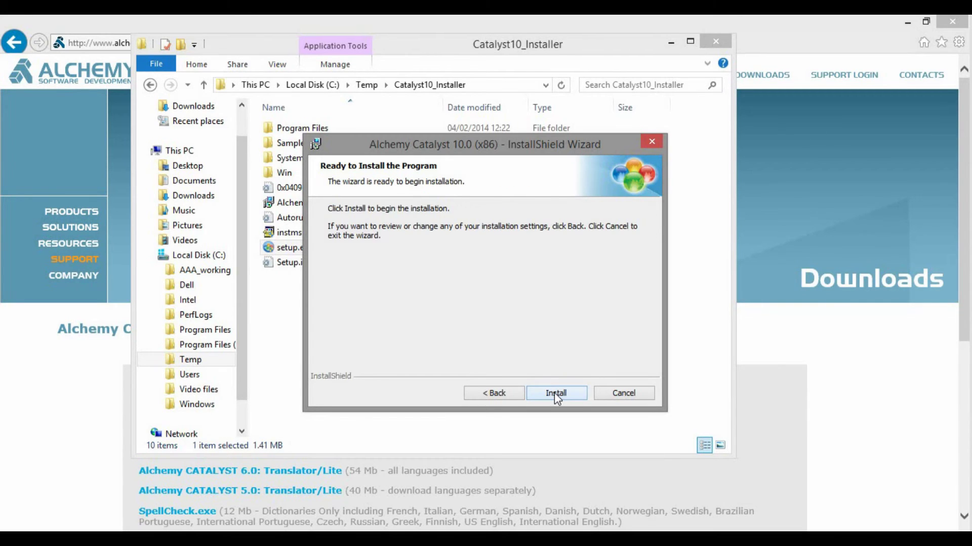
pyautogui.click(554, 393)
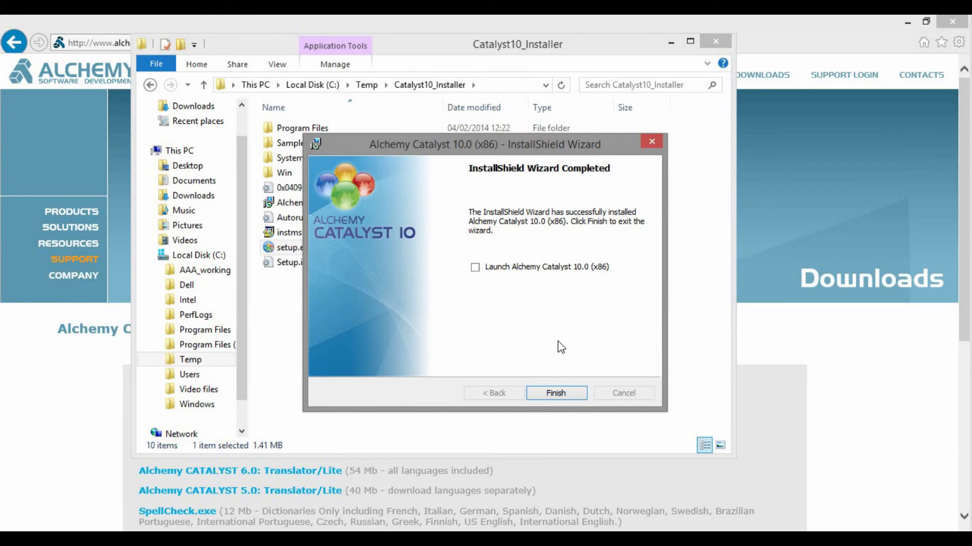
pyautogui.click(556, 393)
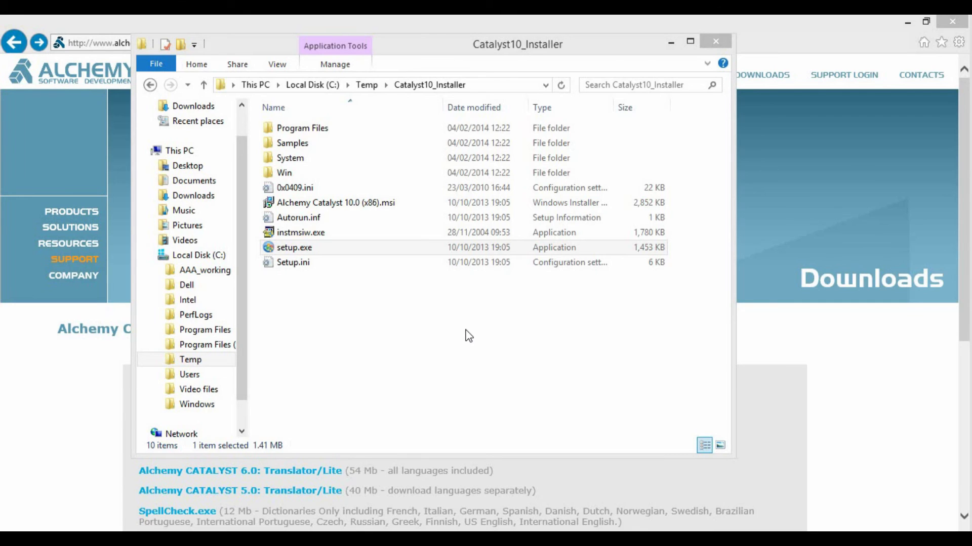
# Step: Return to the Translator/Lite page and request the TranslatorLite.lic license file
pyautogui.click(812, 27)
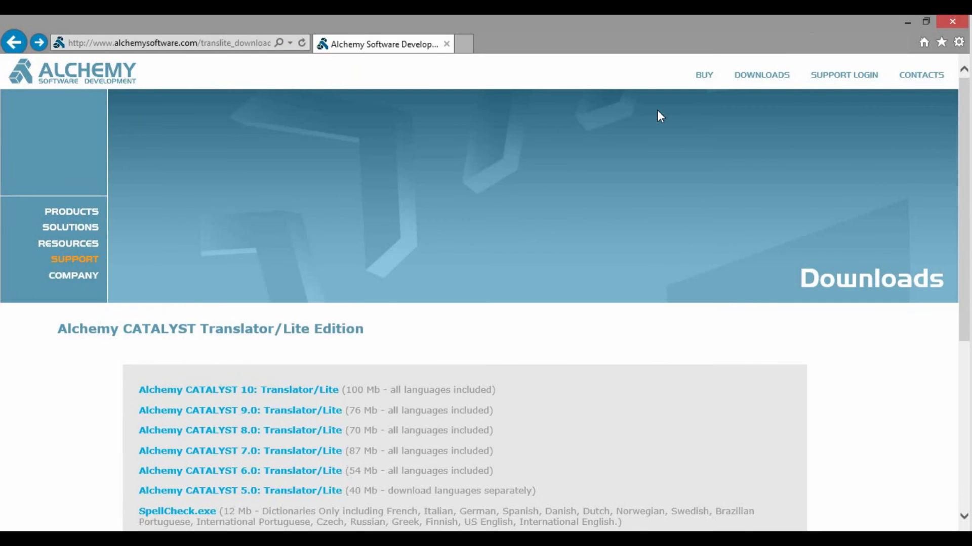
pyautogui.click(759, 74)
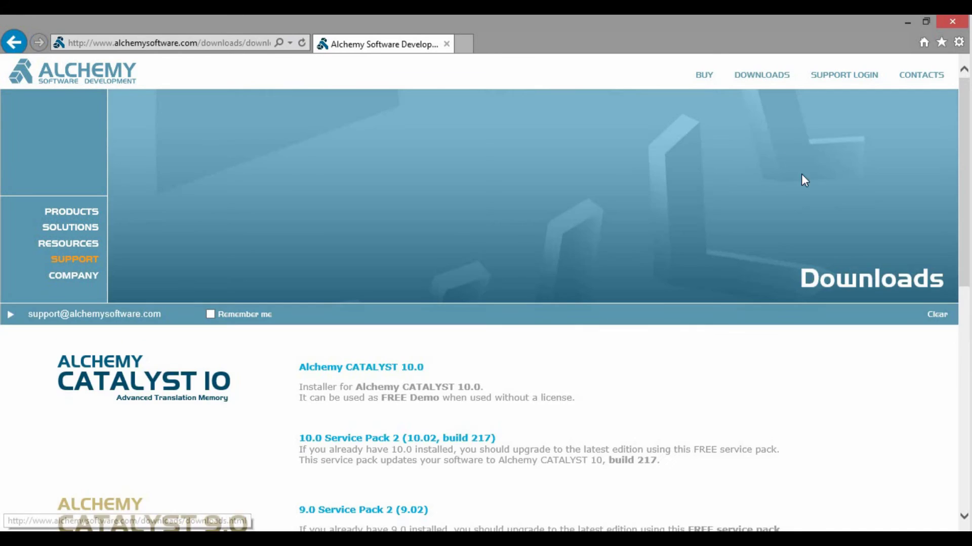
pyautogui.moveTo(966, 205); pyautogui.dragTo(965, 326)
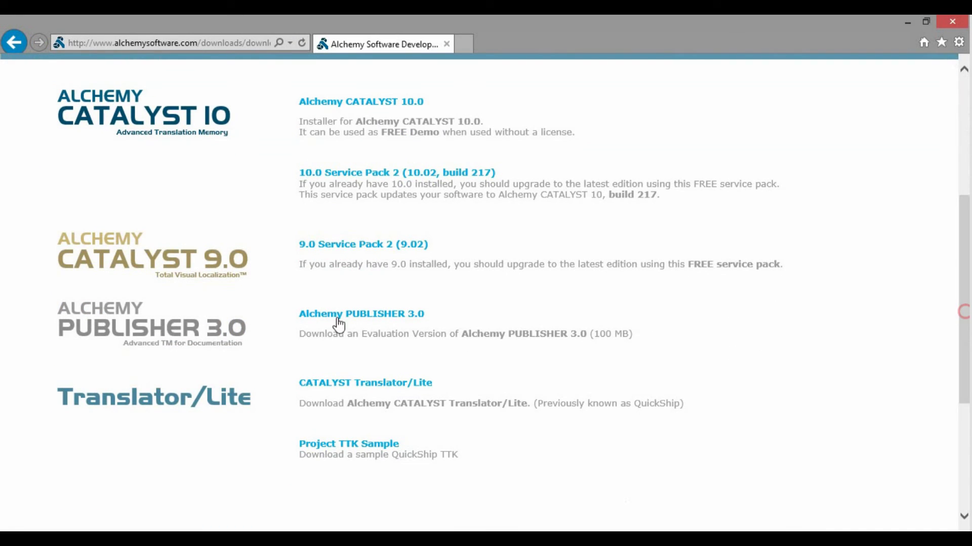
pyautogui.click(361, 390)
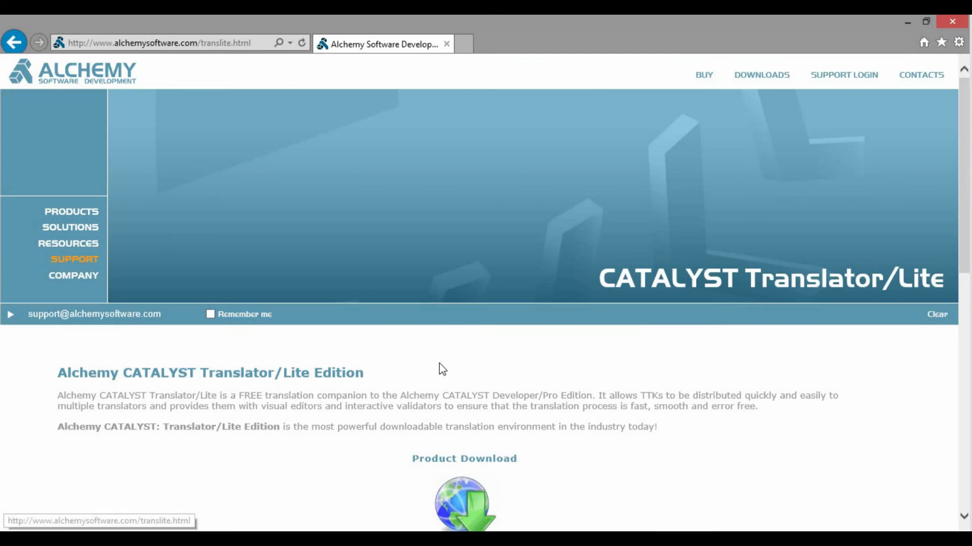
pyautogui.scroll(-1, 434, 358)
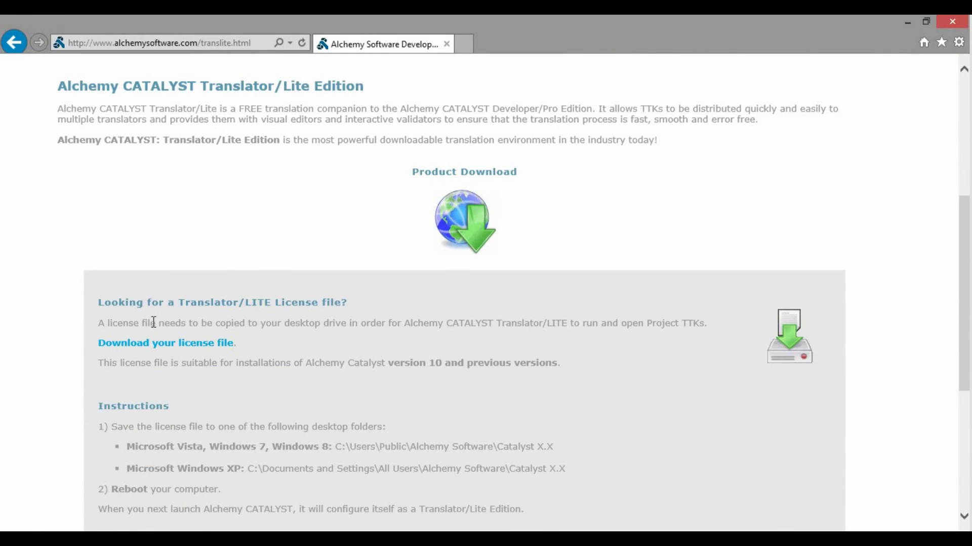
pyautogui.click(194, 343)
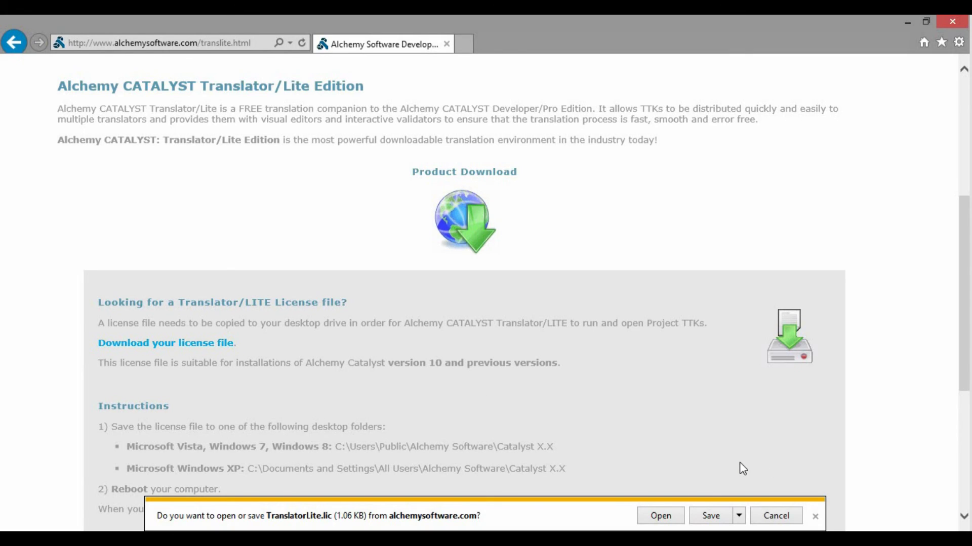
# Step: Save TranslatorLite.lic into C:\Users\Public\Alchemy Software\Catalyst 10.0
pyautogui.click(739, 518)
pyautogui.click(763, 497)
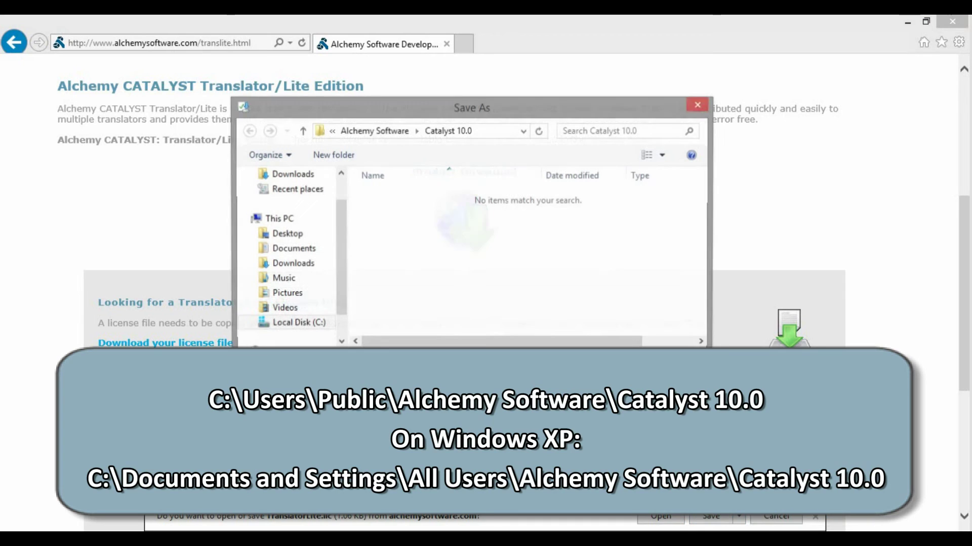
pyautogui.click(283, 327)
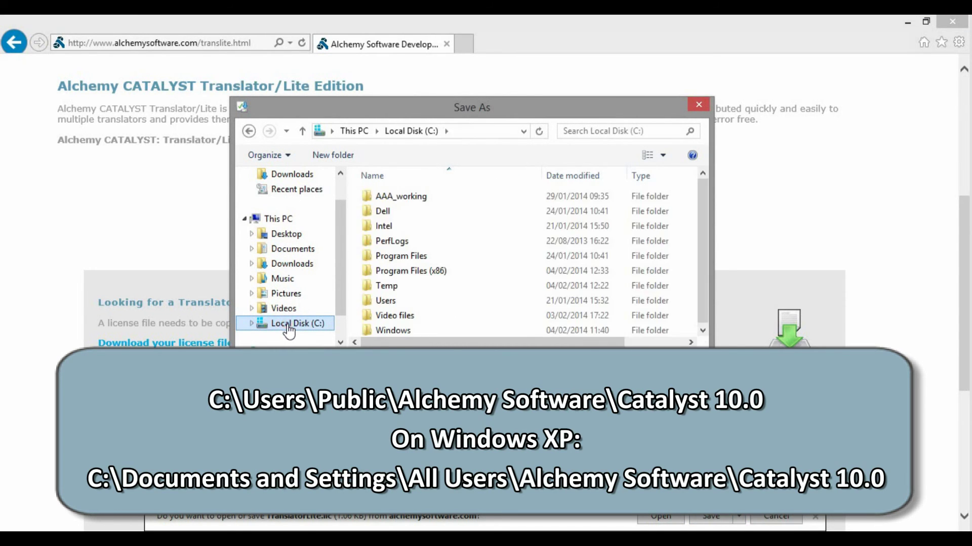
pyautogui.doubleClick(387, 301)
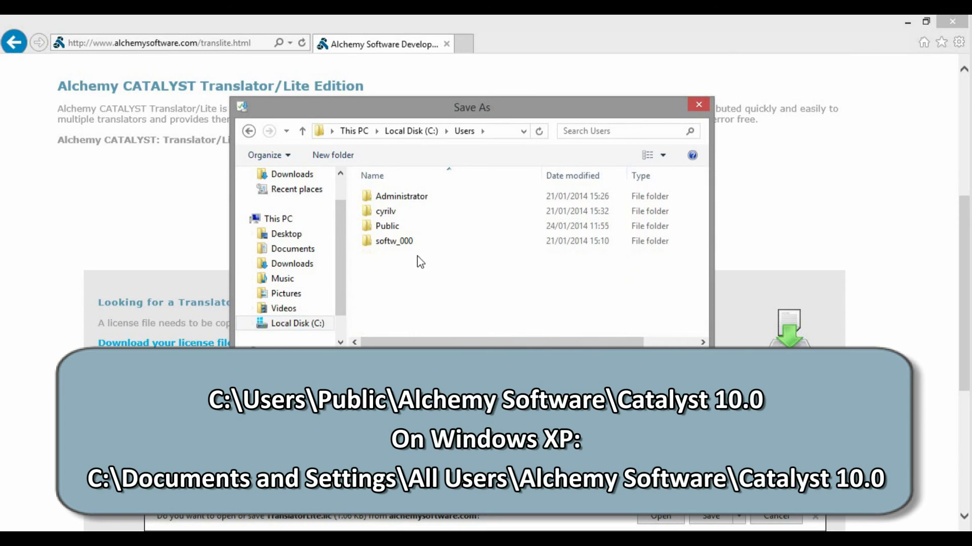
pyautogui.doubleClick(390, 226)
pyautogui.doubleClick(411, 199)
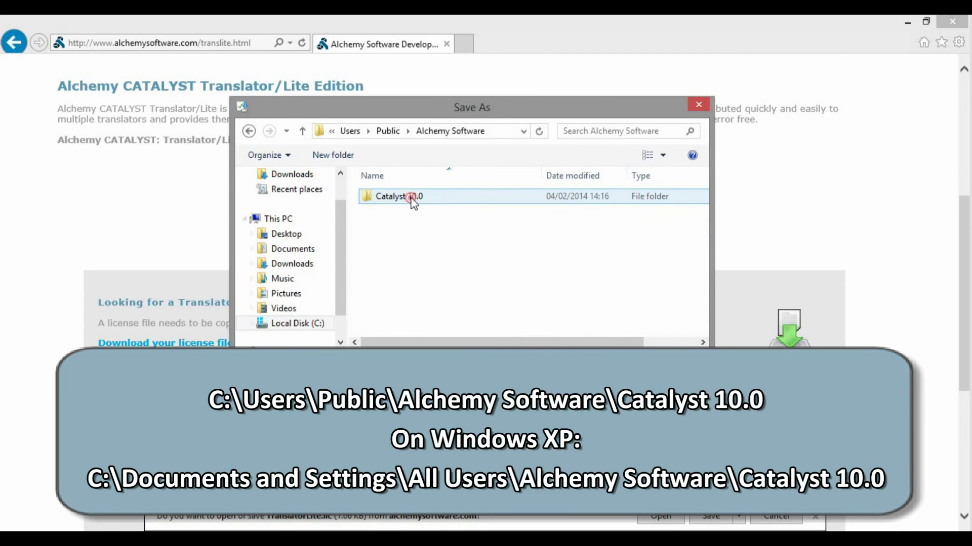
pyautogui.doubleClick(393, 199)
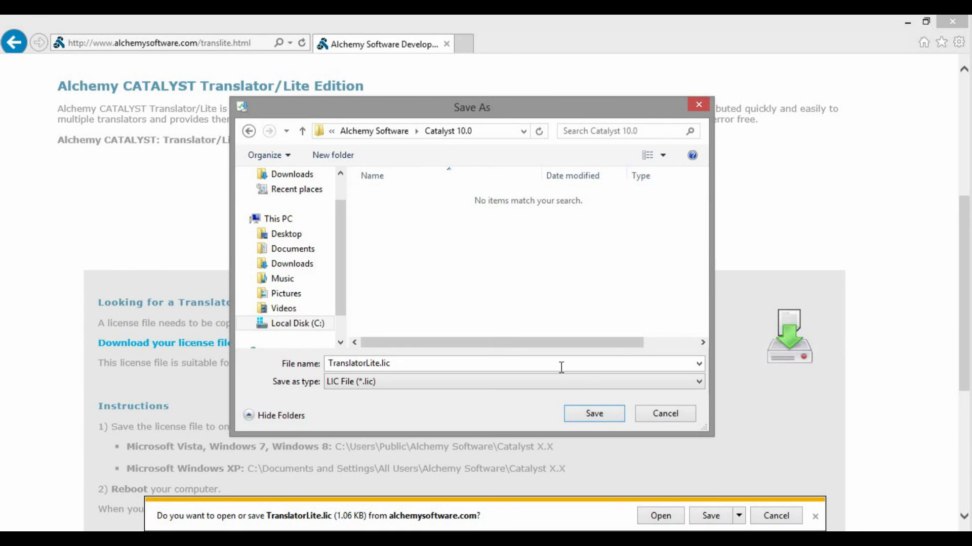
pyautogui.click(594, 416)
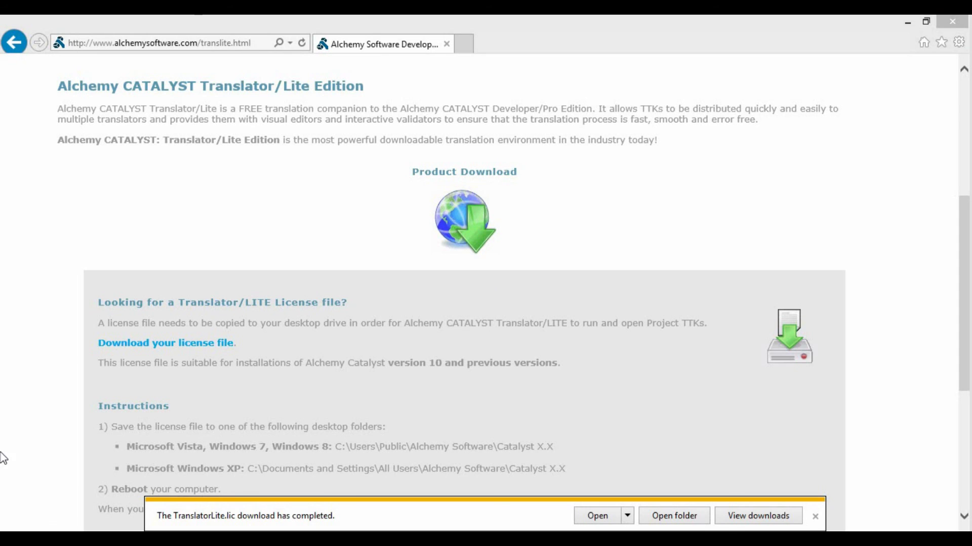
# Step: Launch Alchemy Catalyst 10 from the Start screen's Apps list
pyautogui.press('super')
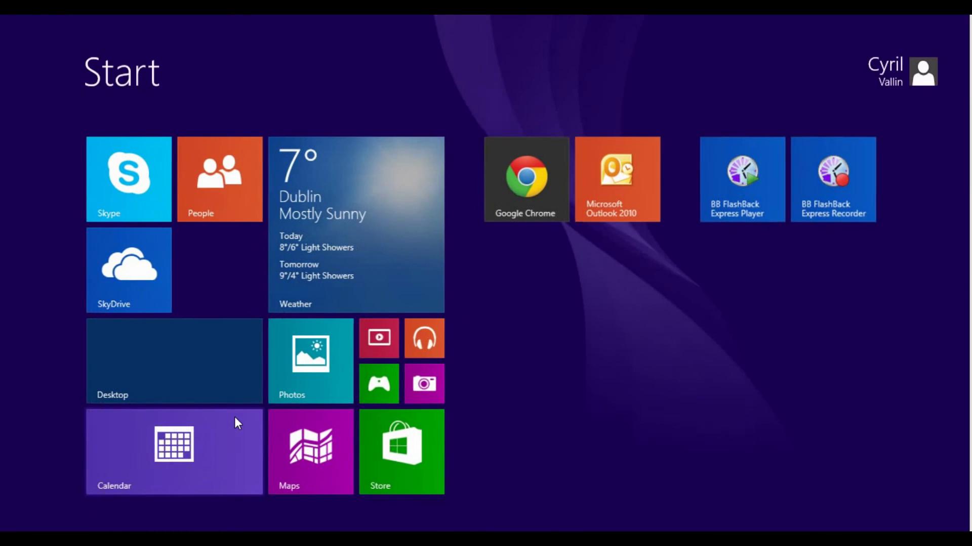
pyautogui.click(96, 523)
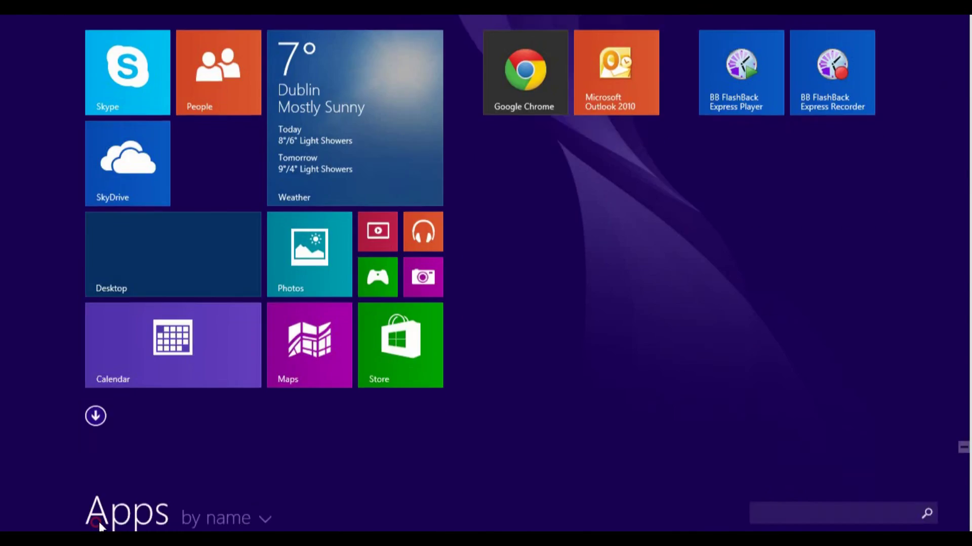
pyautogui.click(787, 217)
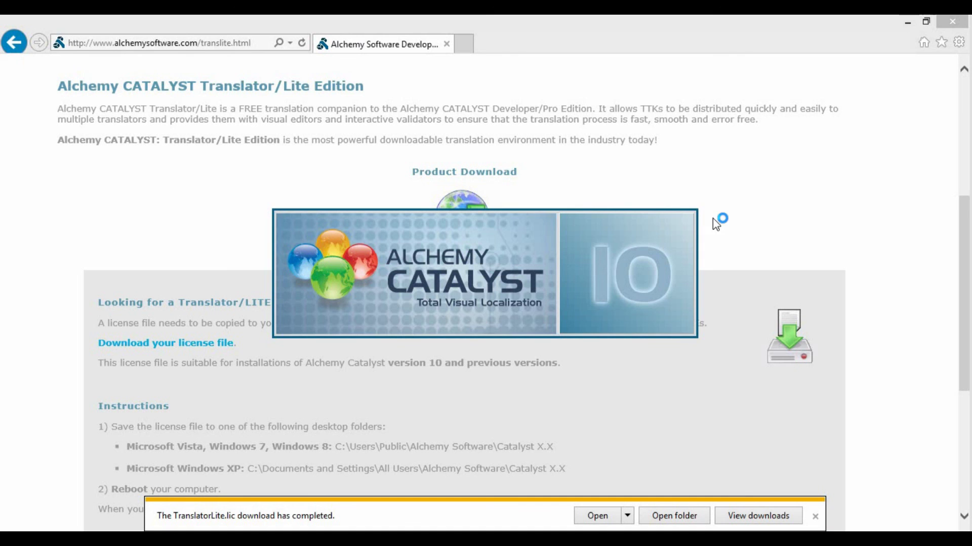